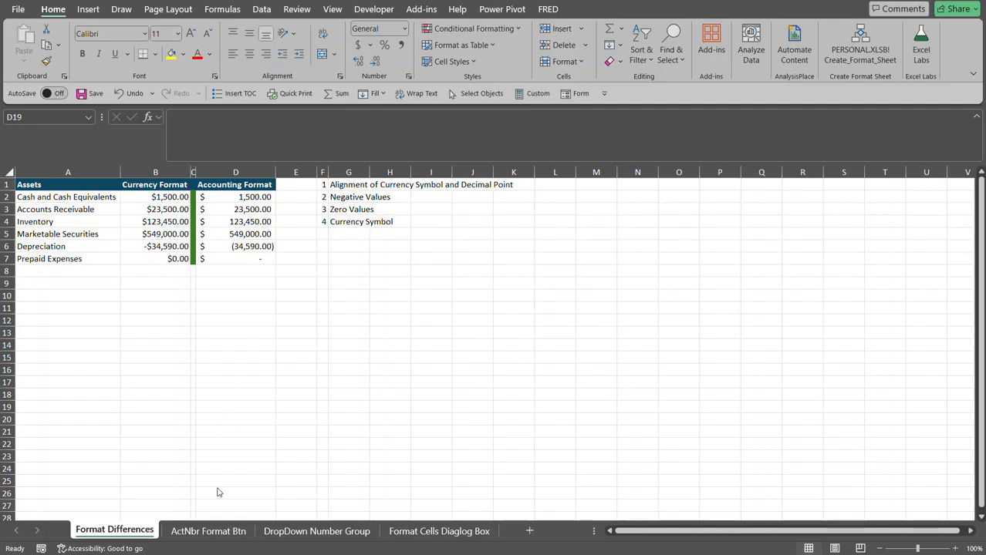
# Open the ActNbr Format Btn sheet and select the asset amounts in B2:B7.
pyautogui.click(215, 535)
pyautogui.click(215, 532)
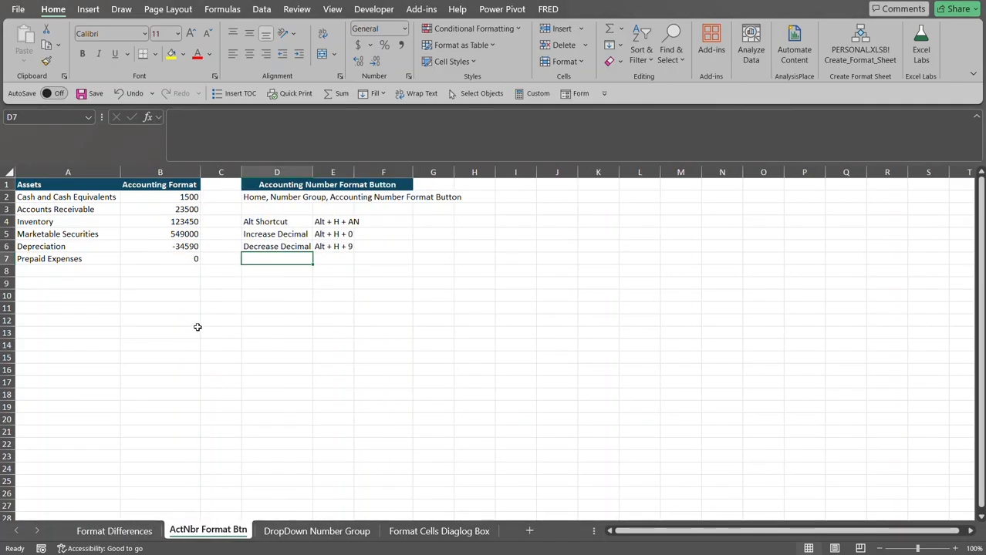
pyautogui.click(175, 236)
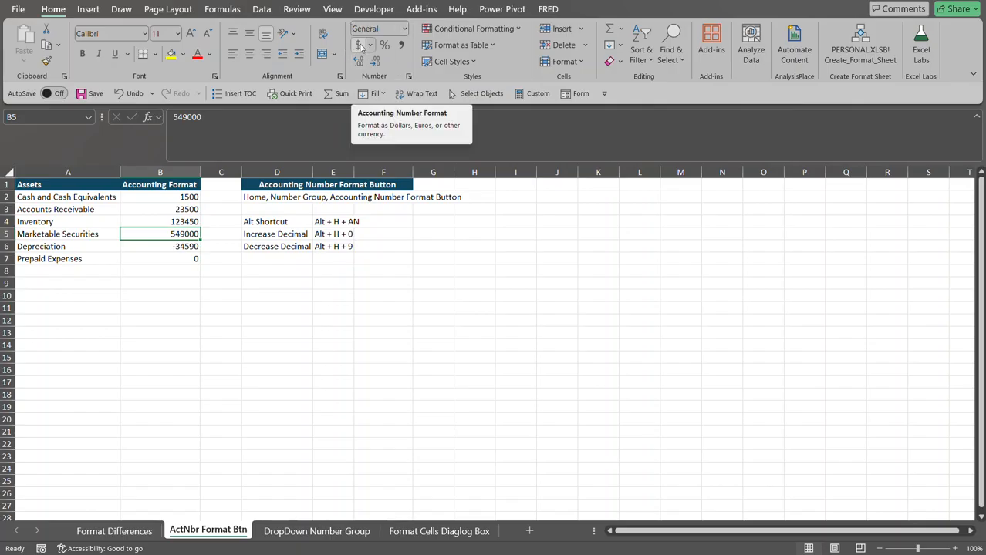
pyautogui.moveTo(183, 198); pyautogui.dragTo(183, 258)
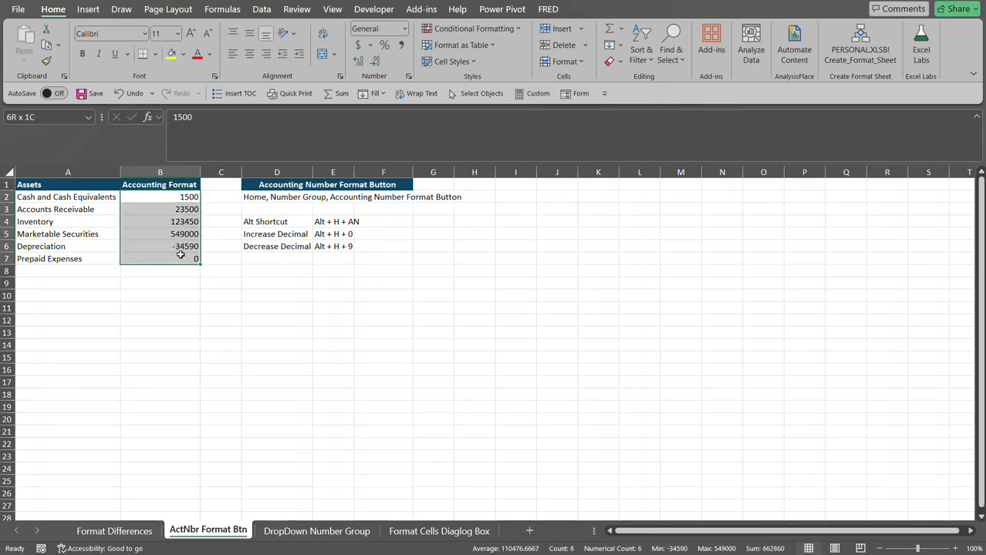
# Try the default Accounting Number Format on the selected amounts and undo it.
pyautogui.click(367, 44)
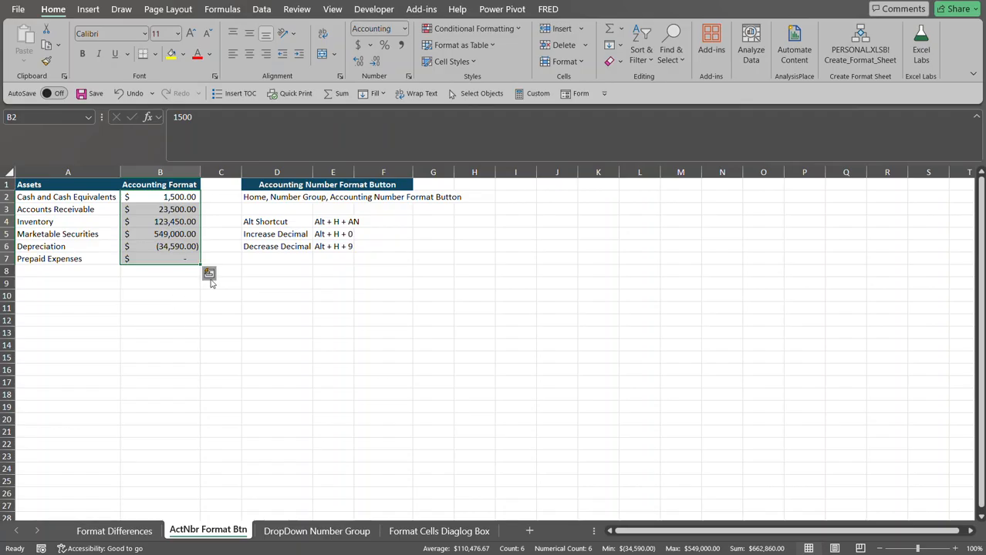
pyautogui.hotkey('ctrl', 'z')
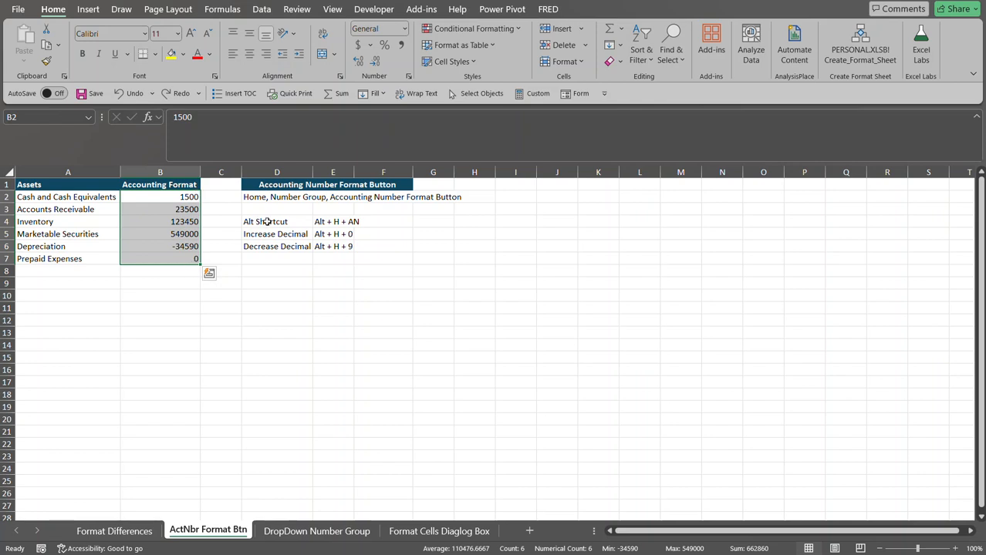
# Apply the $ English (United States) accounting number format to the amounts in B2:B7.
pyautogui.press('alt')
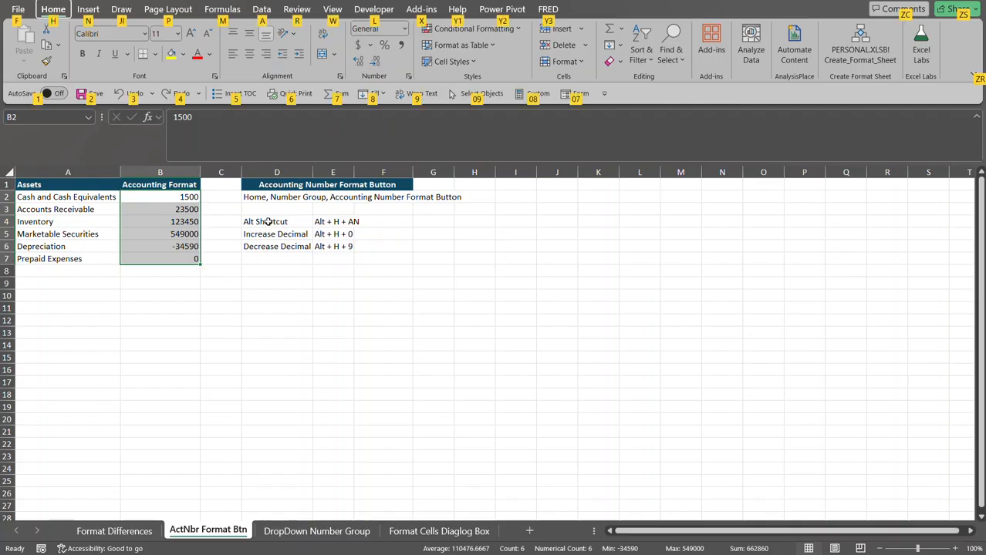
pyautogui.press('h')
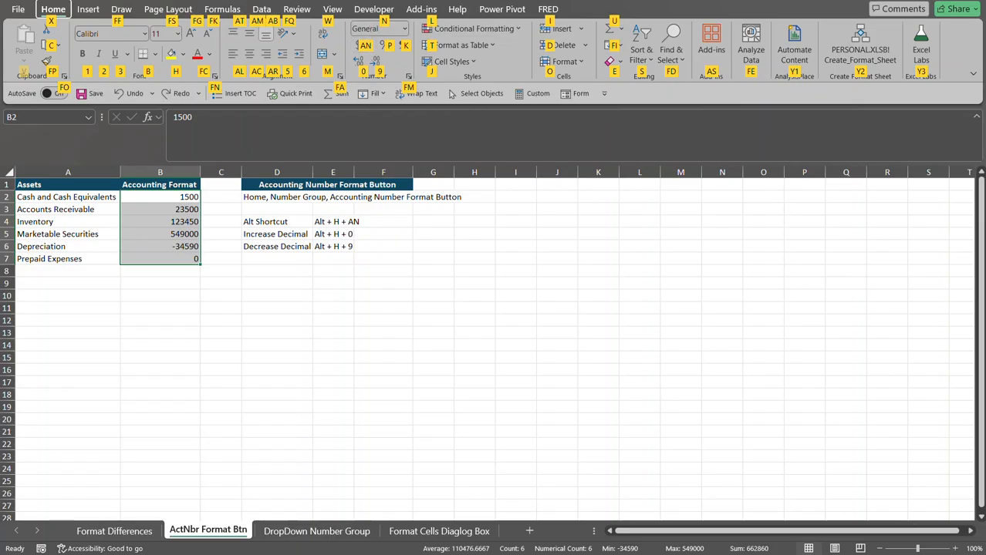
pyautogui.press('a')
pyautogui.press('n')
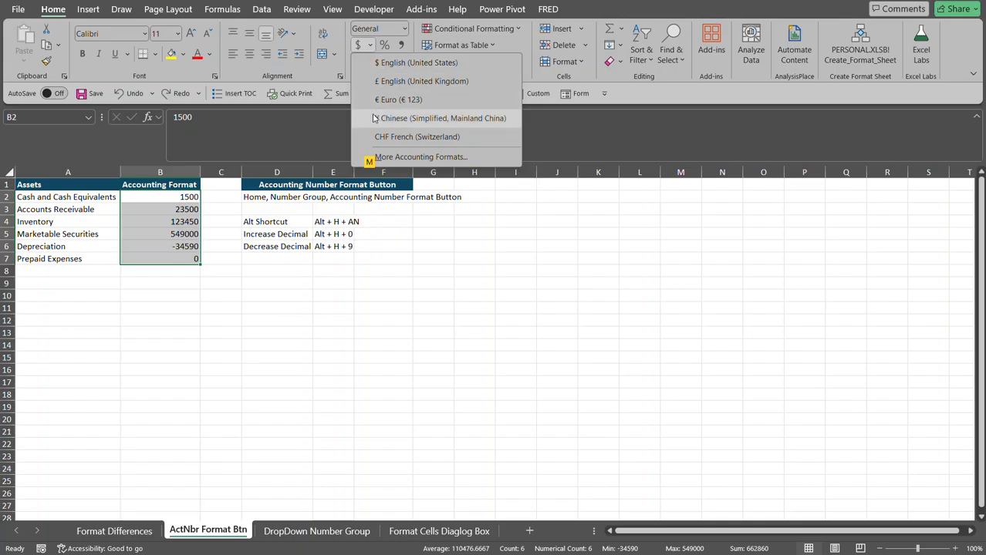
pyautogui.click(371, 64)
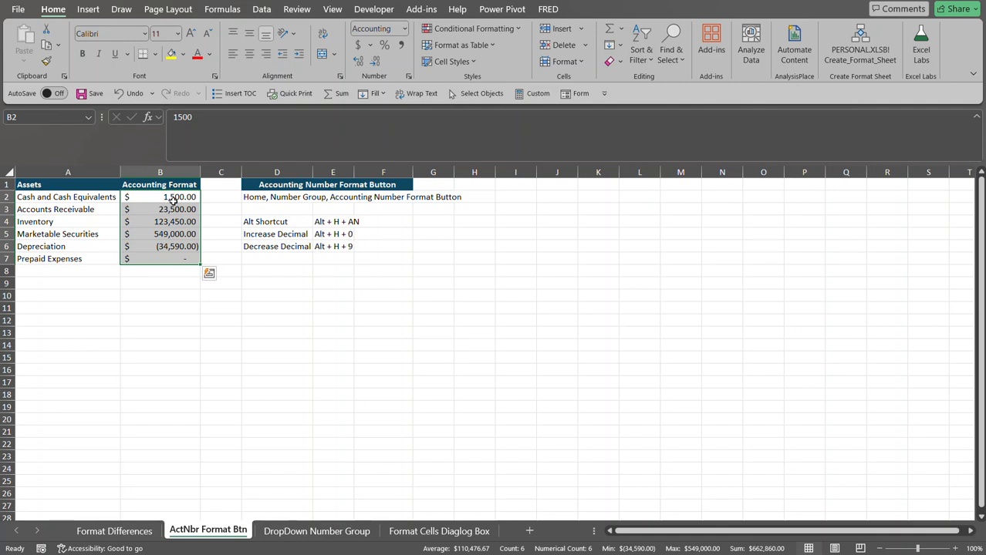
# Increase the decimals of B2:B7 to three places and bring them back to two.
pyautogui.press('alt')
pyautogui.press('h')
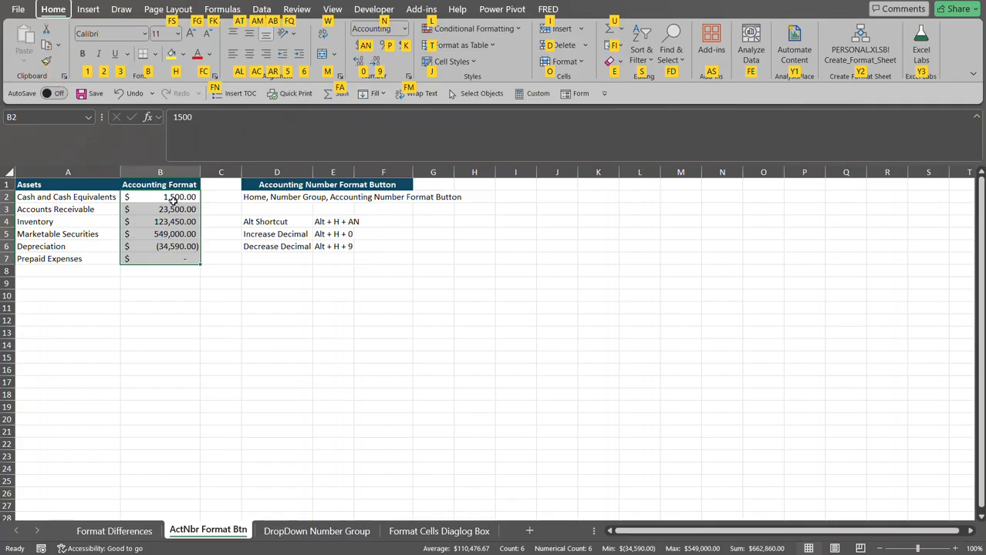
pyautogui.press('0')
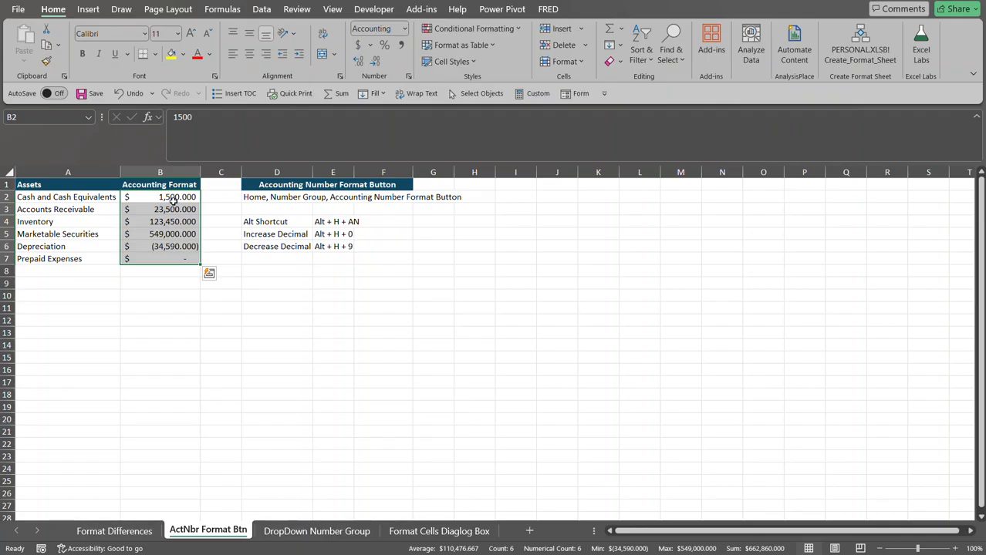
pyautogui.press('alt')
pyautogui.press('h')
pyautogui.press('9')
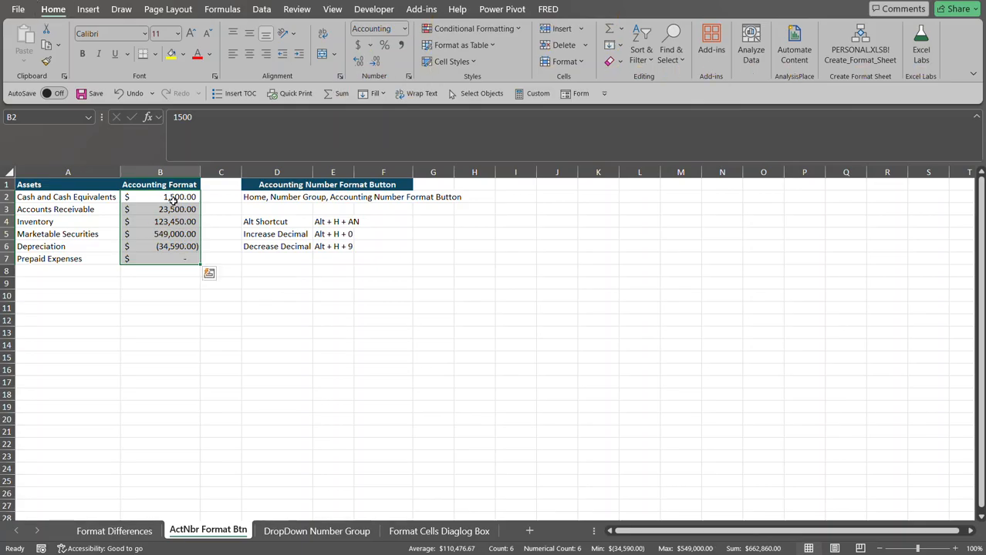
# Decrease the decimals of B2:B7 to one place, restore two places, and deselect the range.
pyautogui.press('alt')
pyautogui.press('h')
pyautogui.press('9')
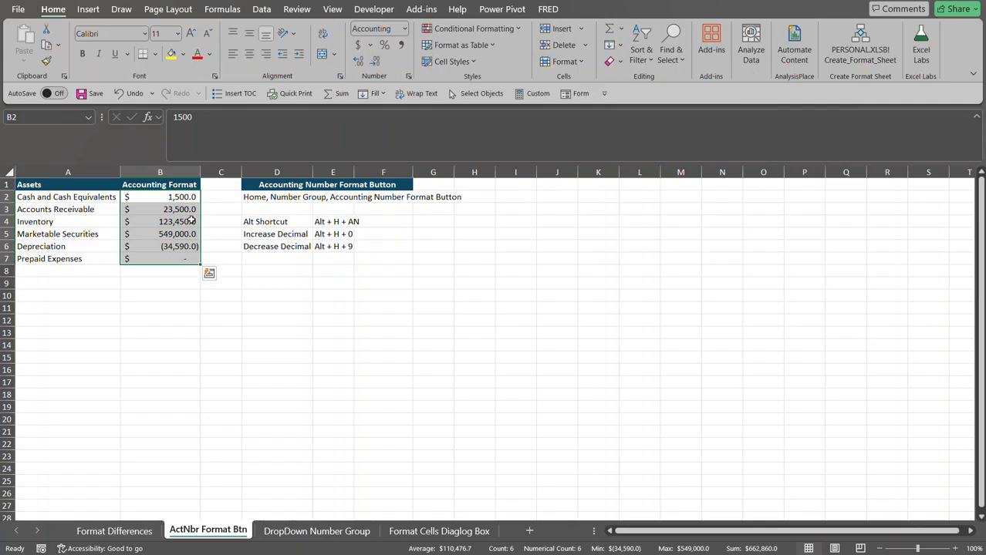
pyautogui.press('alt')
pyautogui.press('h')
pyautogui.press('0')
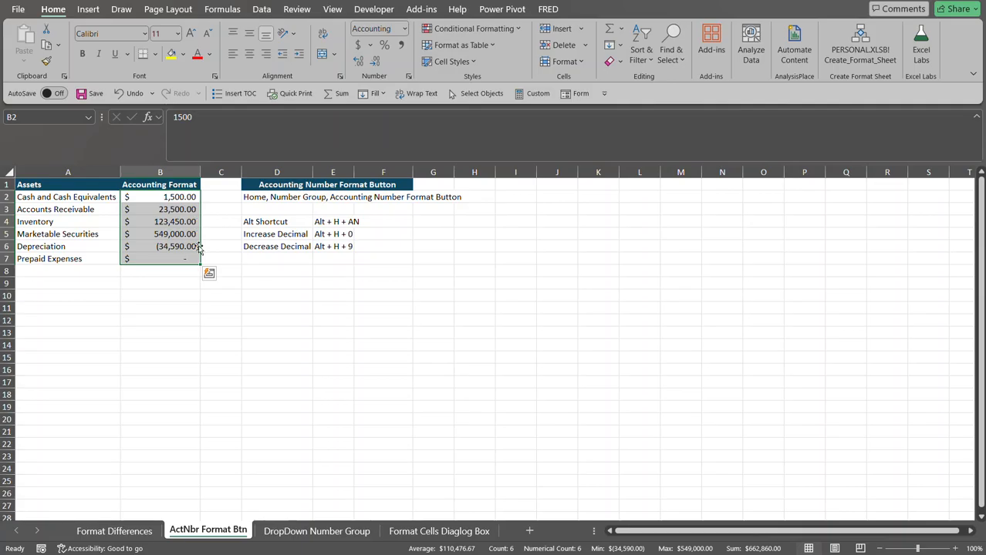
pyautogui.click(230, 230)
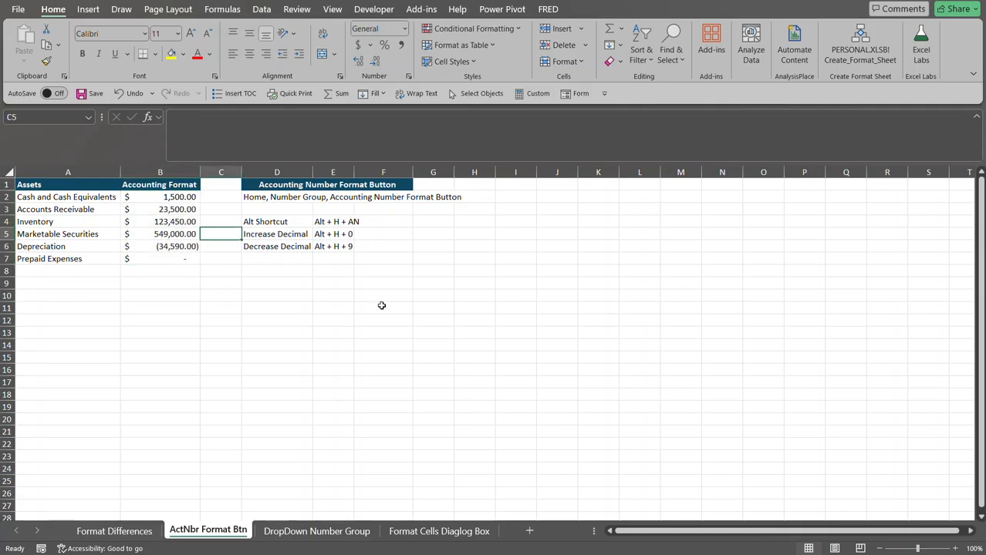
# Open the DropDown Number Group sheet and select the asset amounts in B2:B7.
pyautogui.click(319, 532)
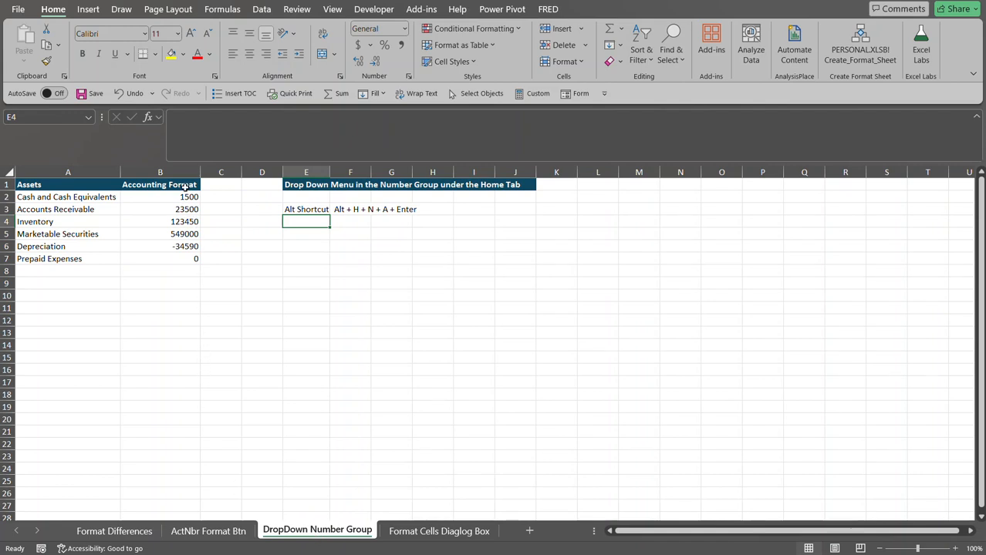
pyautogui.moveTo(186, 197); pyautogui.dragTo(190, 258)
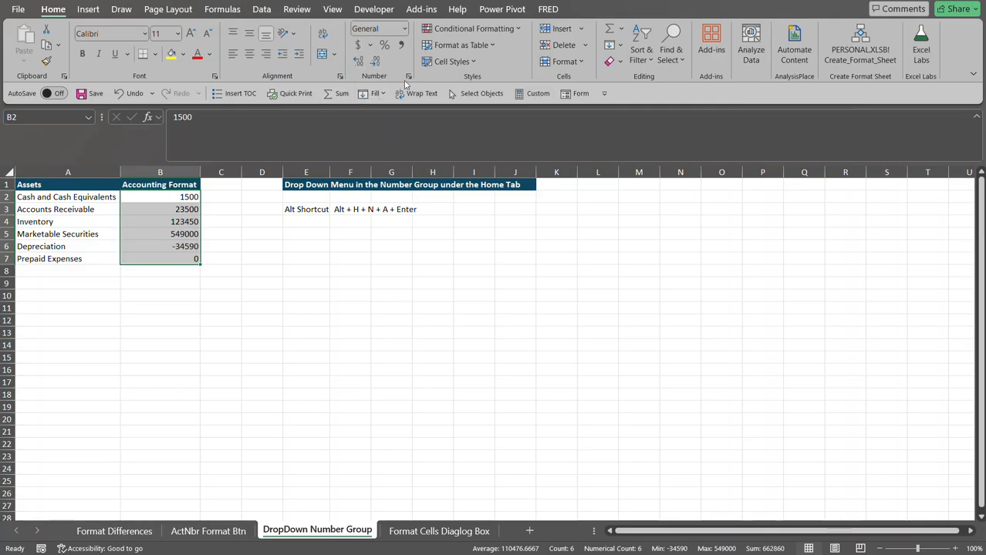
# Try the Accounting category from the number format list on B2:B7 and undo it.
pyautogui.click(404, 28)
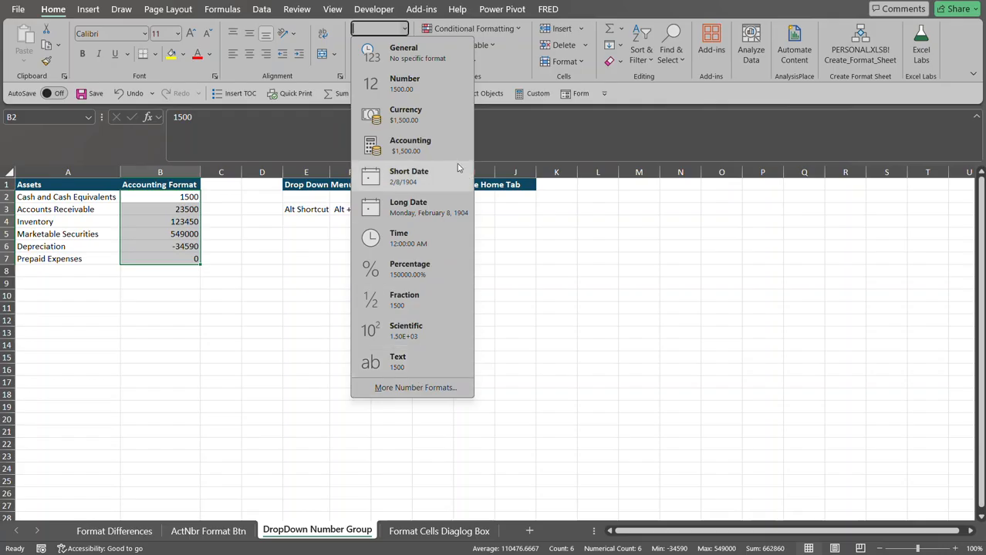
pyautogui.click(432, 145)
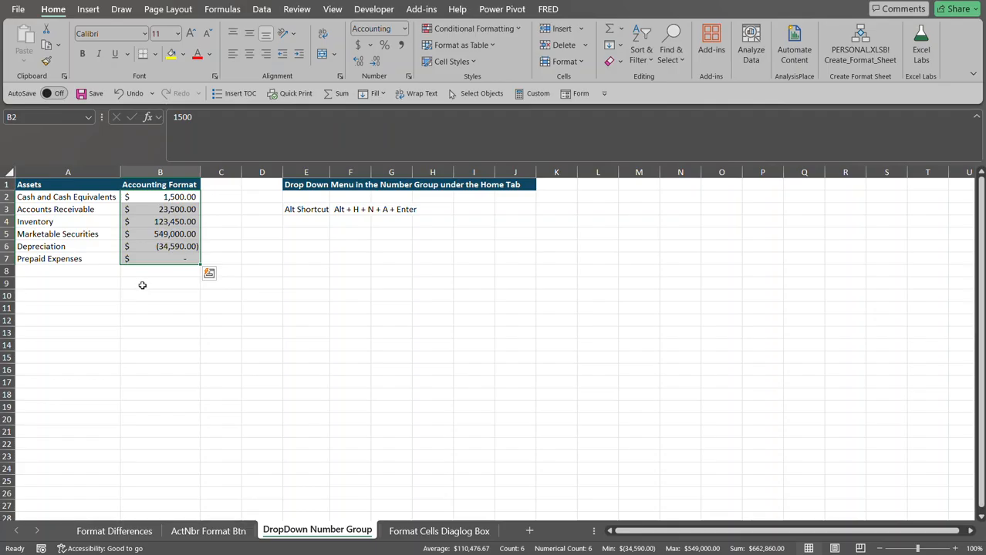
pyautogui.hotkey('ctrl', 'z')
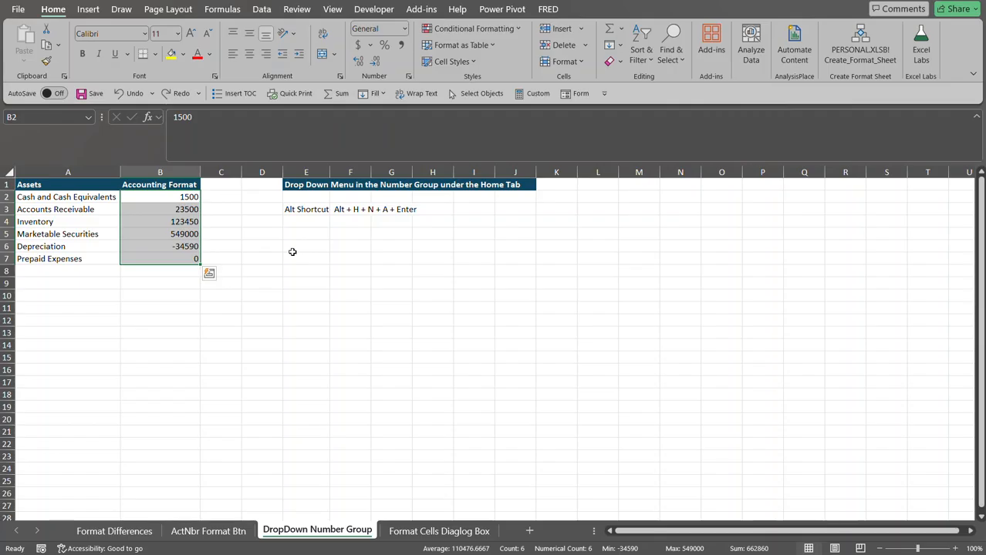
# Set the number format of B2:B7 on the DropDown Number Group sheet to Accounting.
pyautogui.press('alt')
pyautogui.press('h')
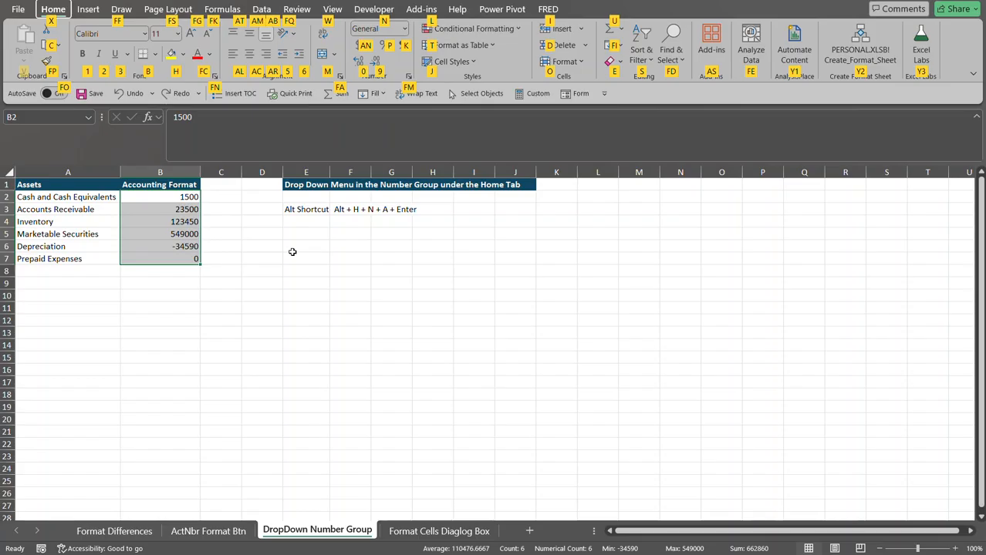
pyautogui.press('n')
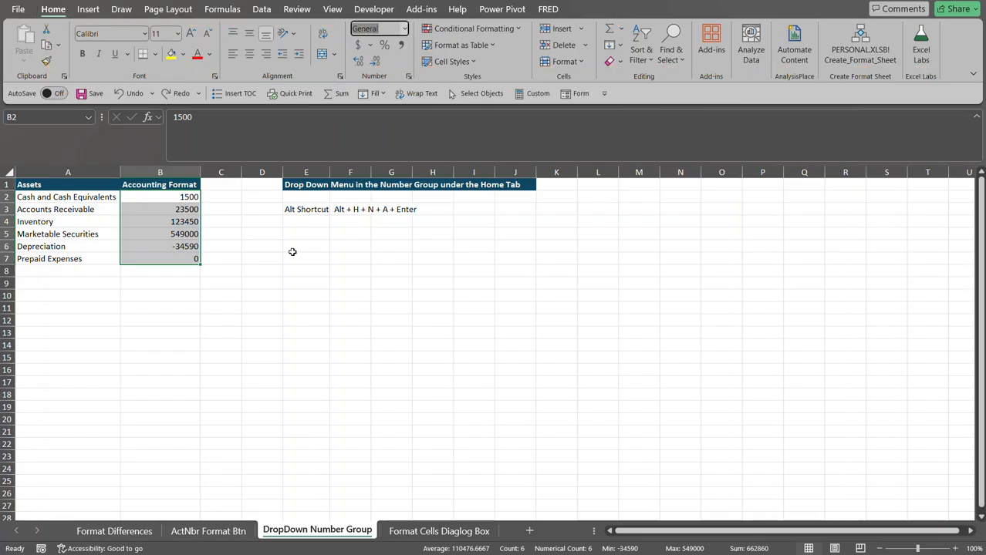
pyautogui.write('a')
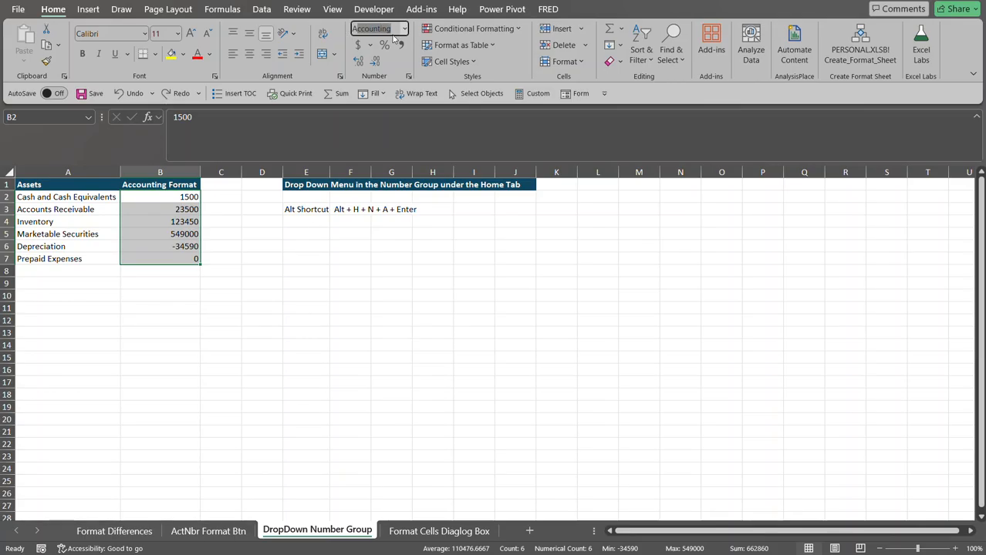
pyautogui.press('Return')
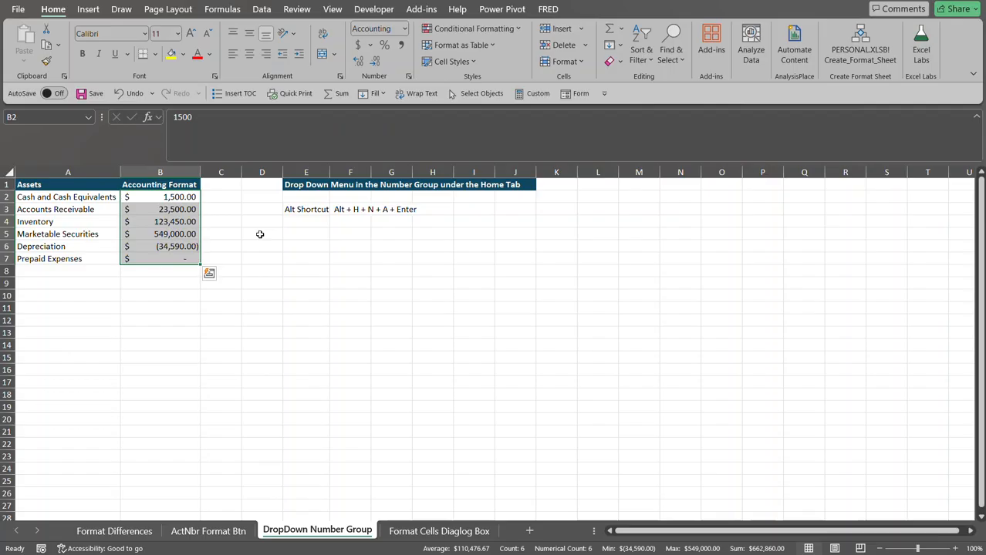
# Open the Format Cells Diaglog Box sheet and select the asset amounts in B2:B7.
pyautogui.click(419, 532)
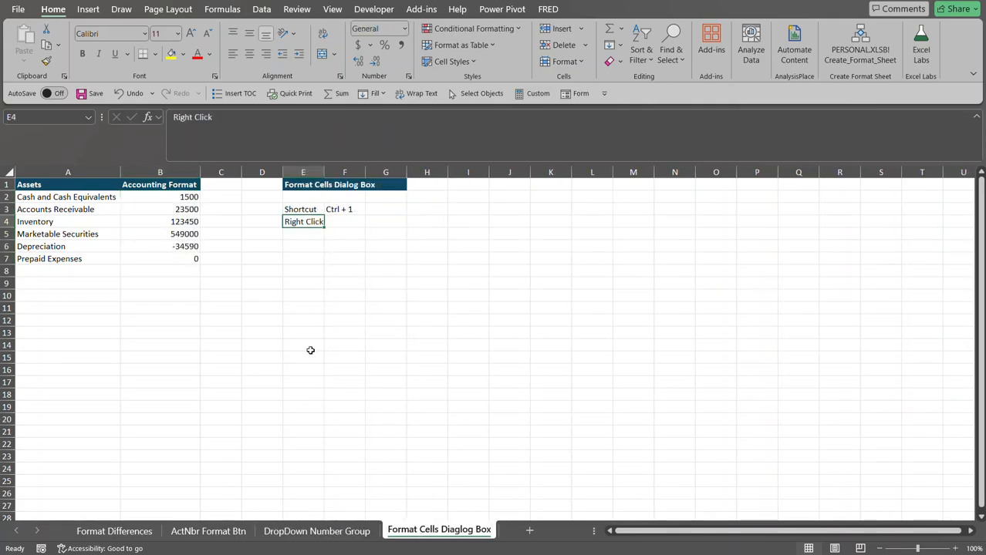
pyautogui.click(192, 196)
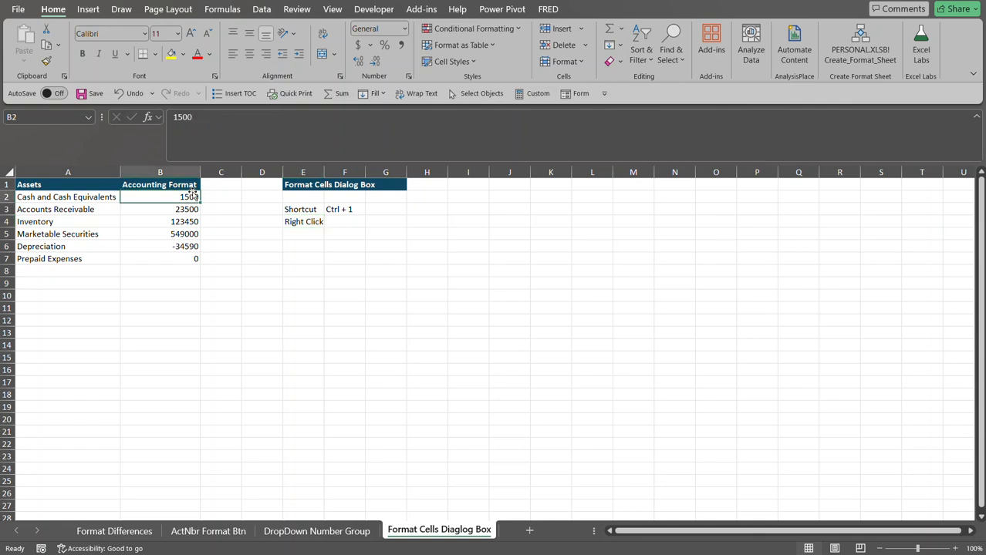
pyautogui.hotkey('ctrl', 'shift', 'Down')
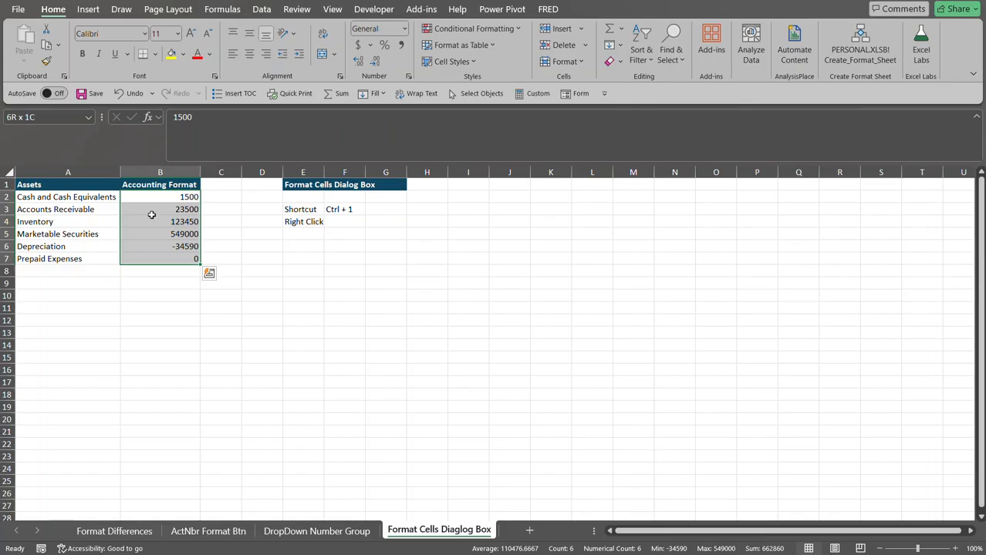
pyautogui.rightClick(152, 220)
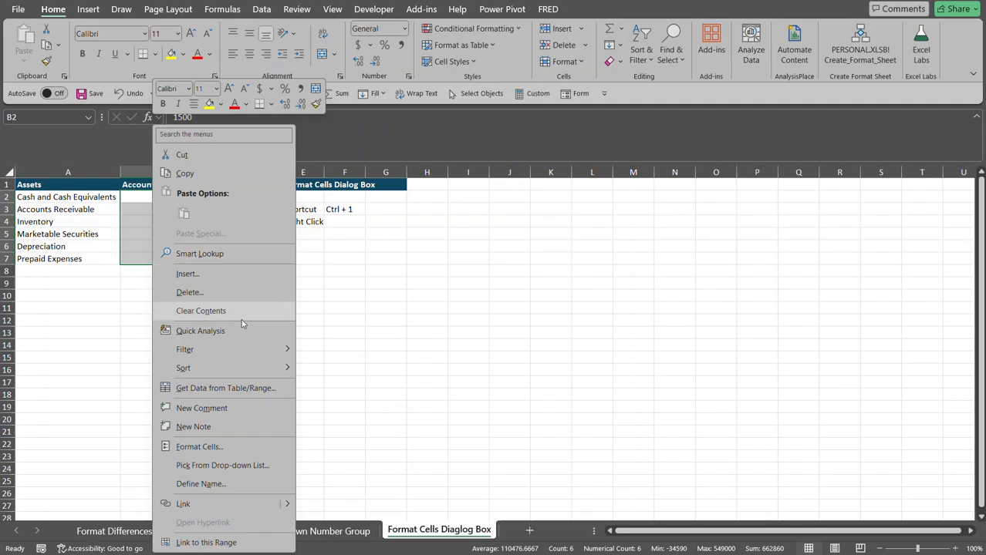
pyautogui.click(215, 447)
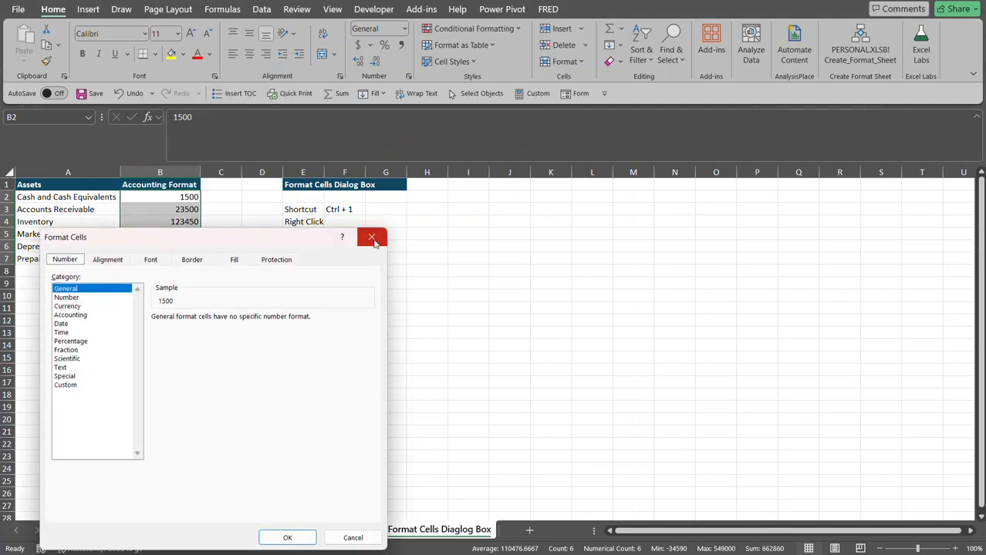
pyautogui.click(372, 238)
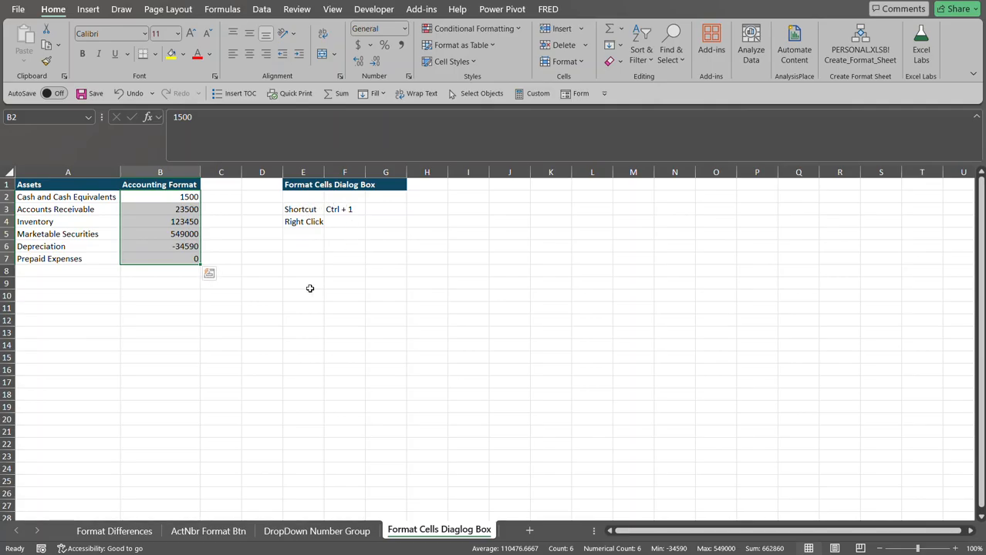
# Use Format Cells to give B2:B7 the Accounting category with 2 decimal places and the $ symbol, and return to the Format Differences sheet.
pyautogui.hotkey('ctrl', '1')
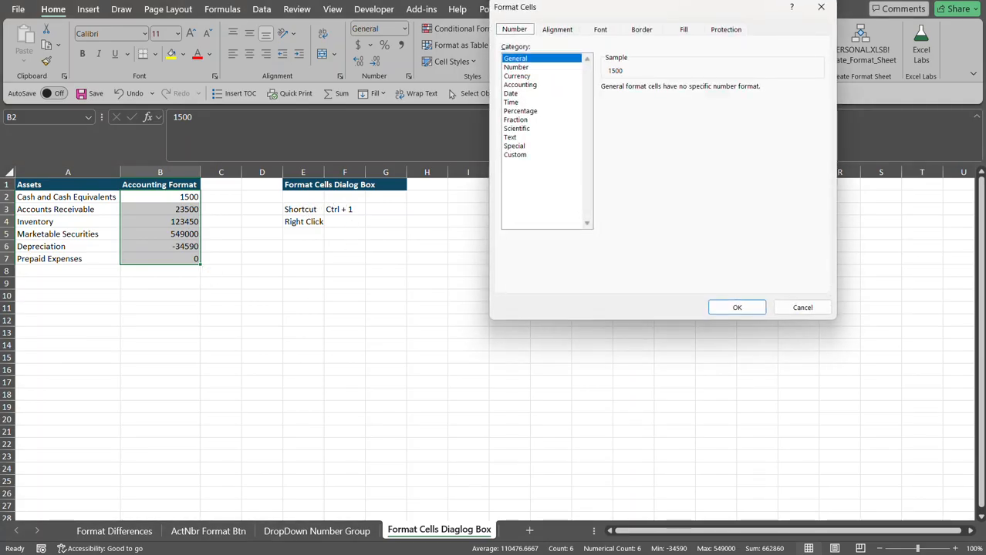
pyautogui.moveTo(636, 13); pyautogui.dragTo(466, 145)
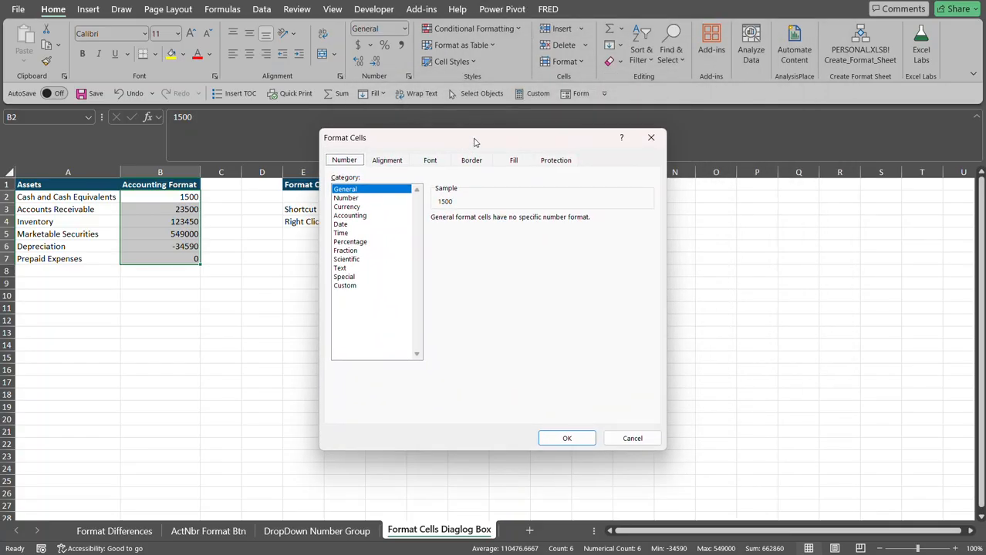
pyautogui.click(364, 217)
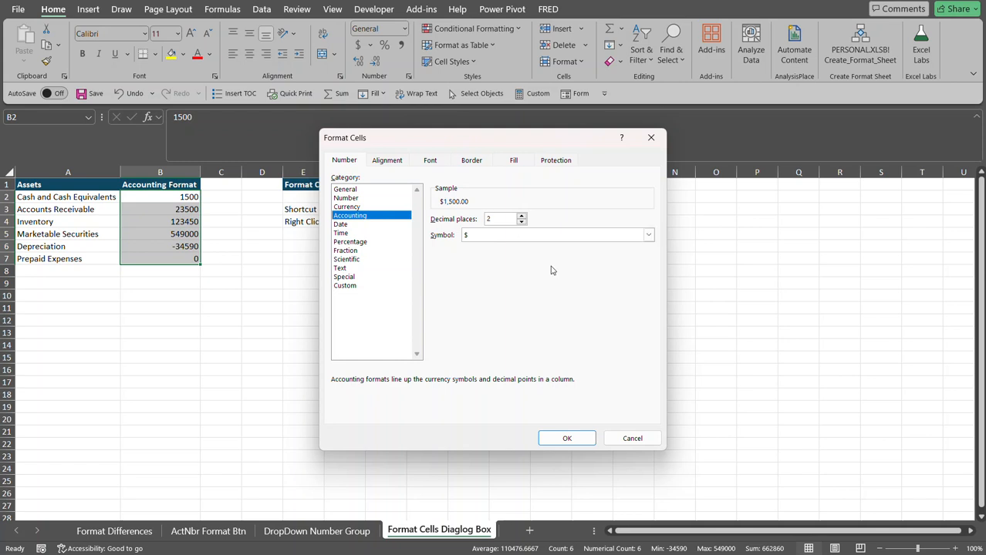
pyautogui.click(569, 439)
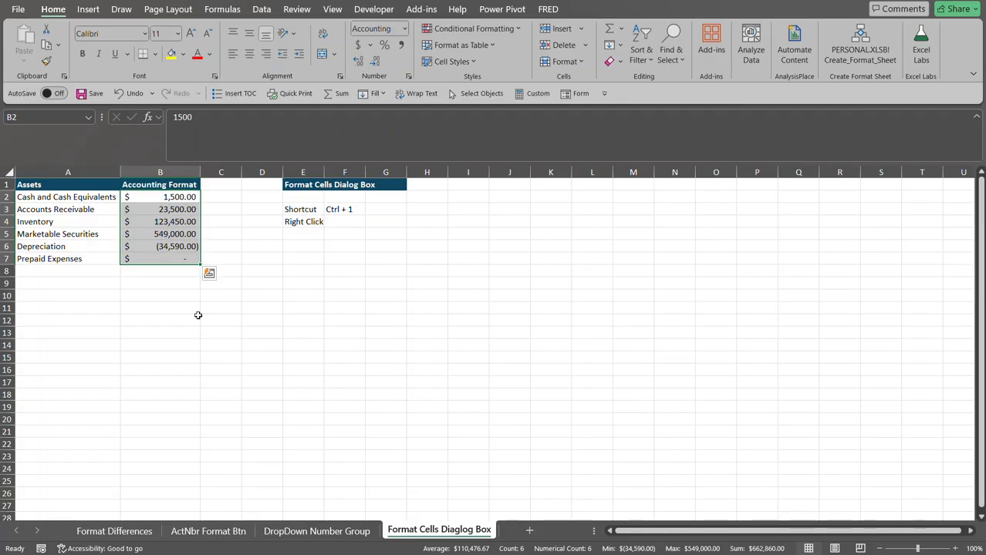
pyautogui.click(116, 532)
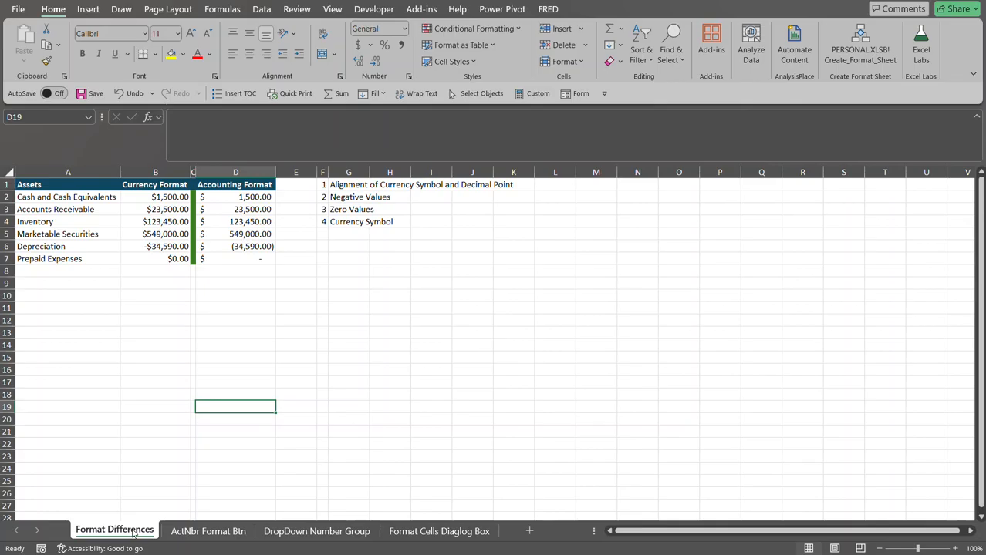